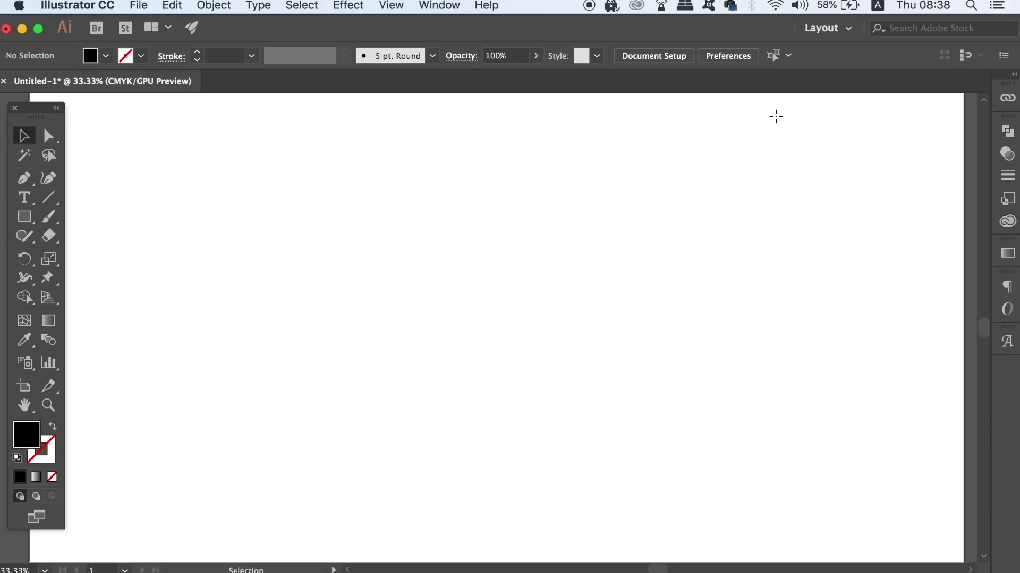
# Step: Switch to the Ellipse tool on the blank Untitled-1 artboard
pyautogui.press('l')
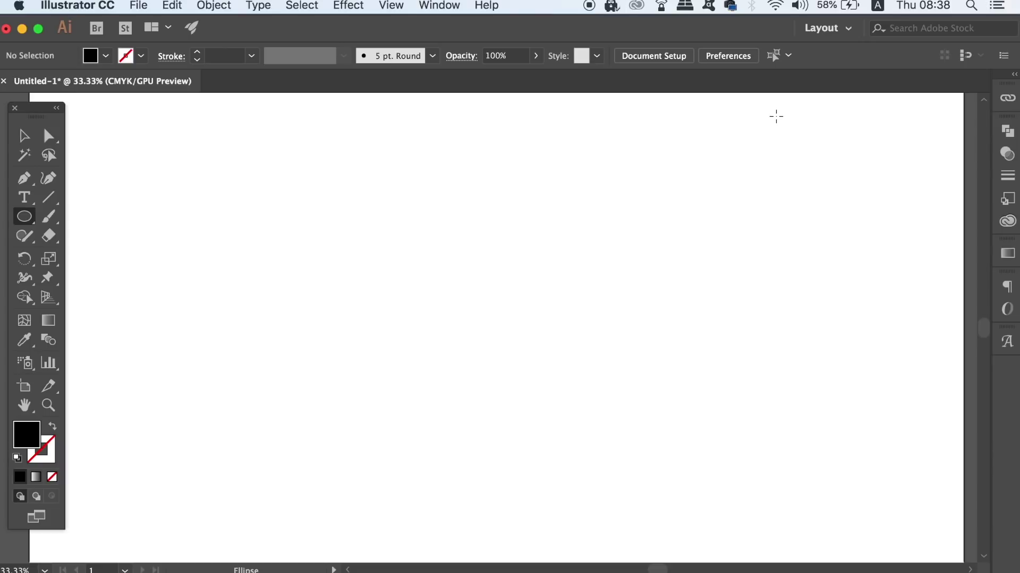
# Step: Draw a large black circle near the page centre with the Ellipse tool
pyautogui.press('l')
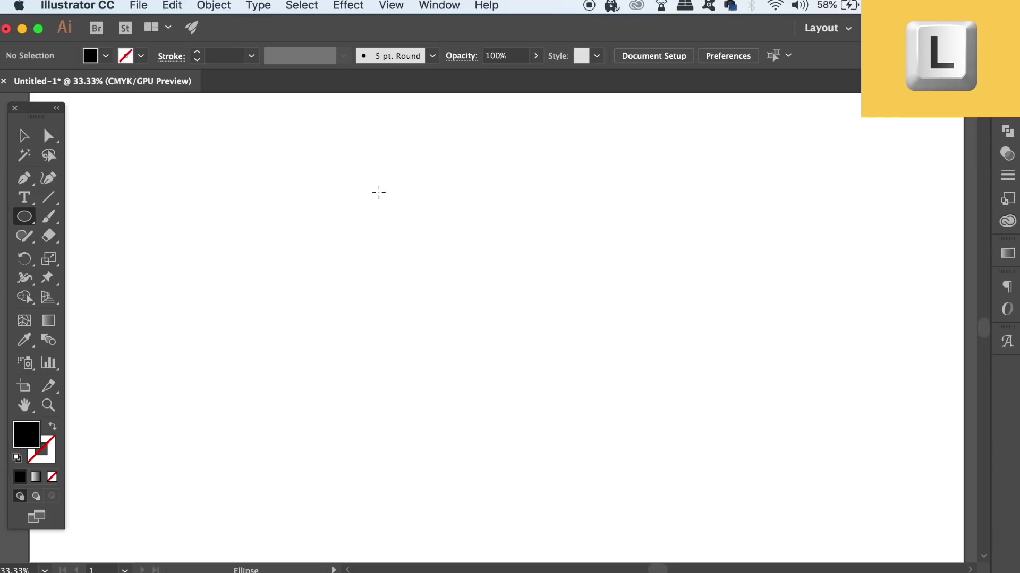
pyautogui.moveTo(376, 179); pyautogui.dragTo(622, 412)
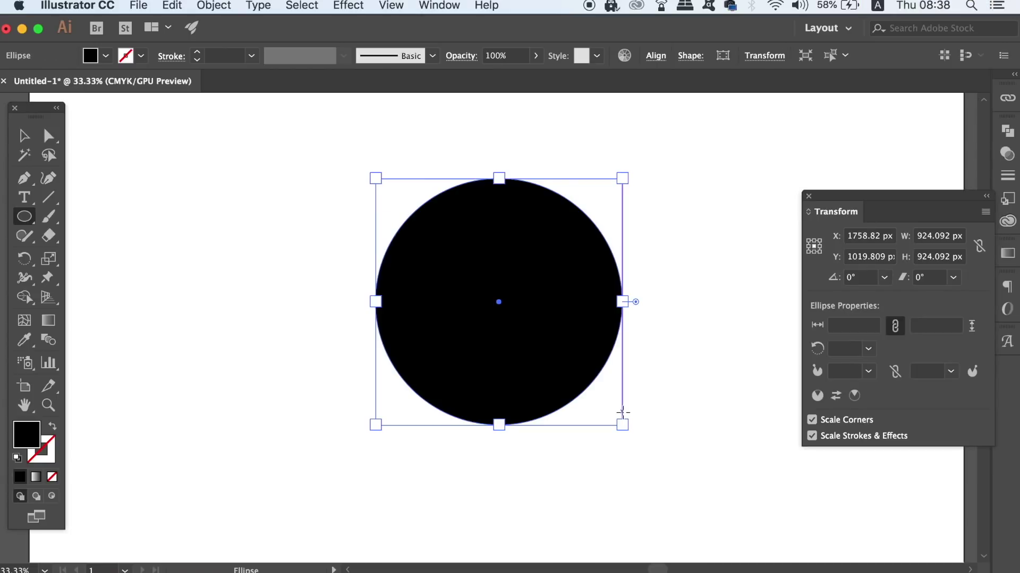
pyautogui.click(810, 196)
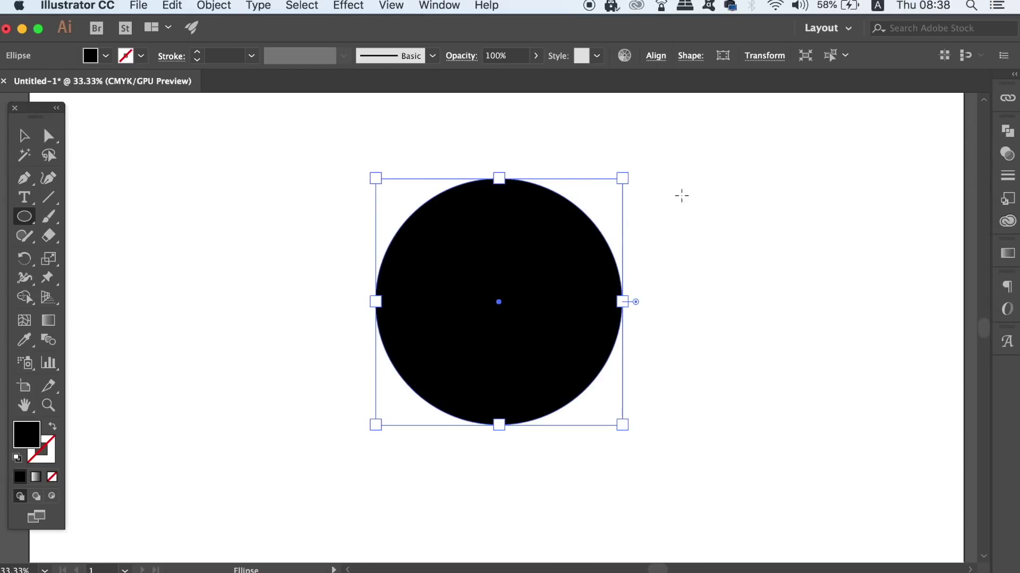
# Step: Preview a Gaussian Blur on the circle, cancel it, and shrink the circle to about half size
pyautogui.click(348, 5)
pyautogui.moveTo(402, 4)
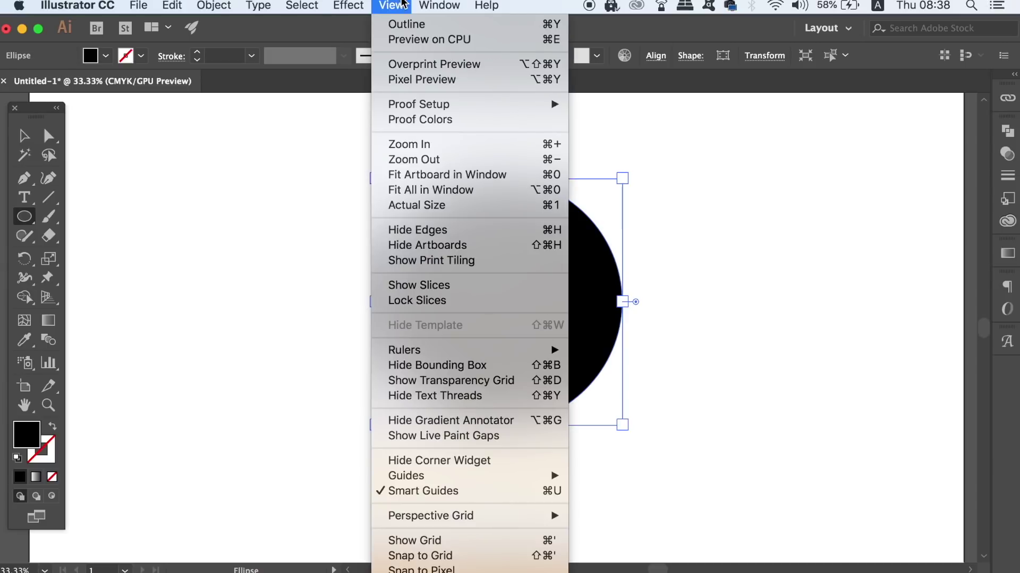
pyautogui.moveTo(356, 7)
pyautogui.moveTo(408, 320)
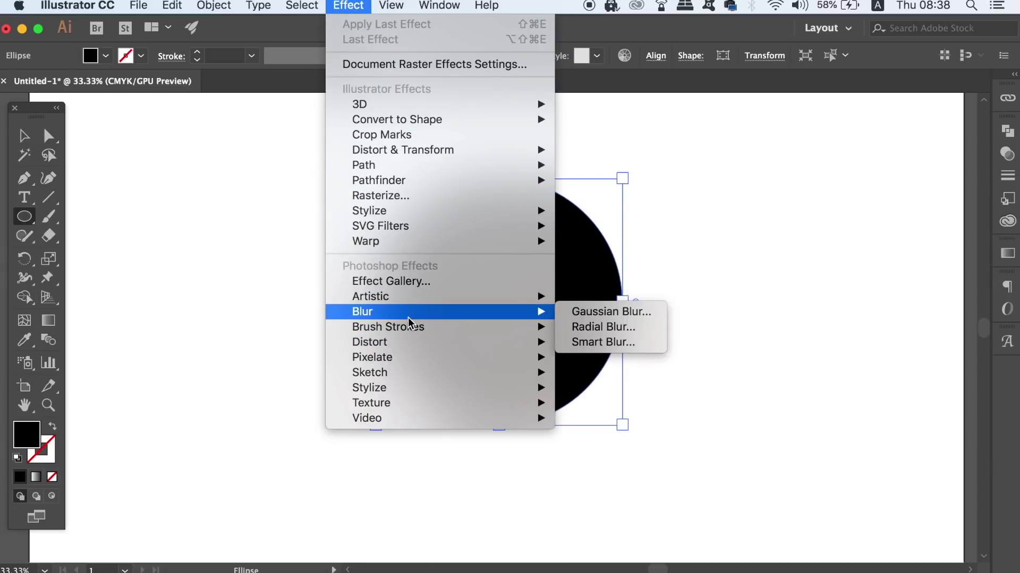
pyautogui.click(625, 314)
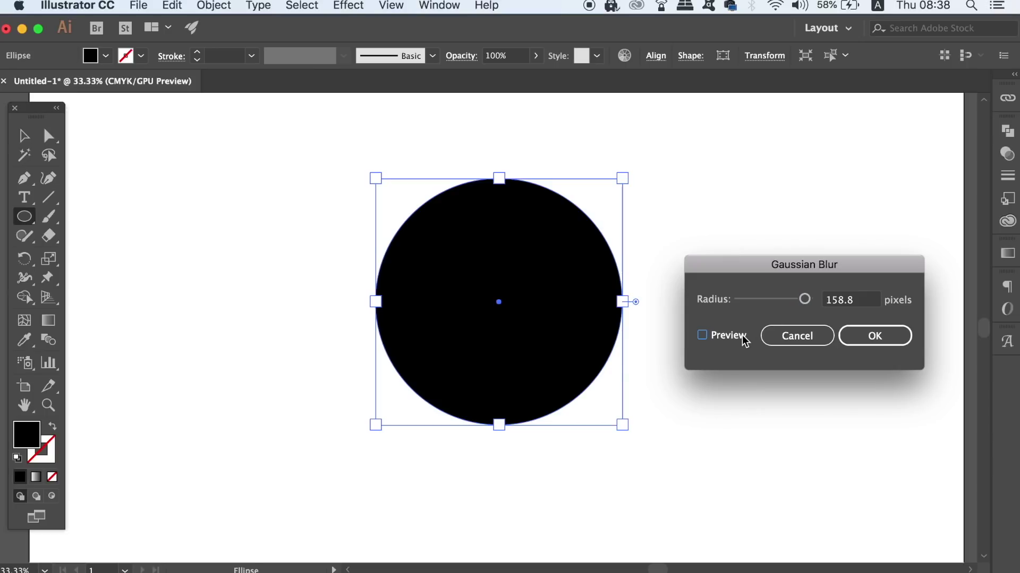
pyautogui.click(743, 337)
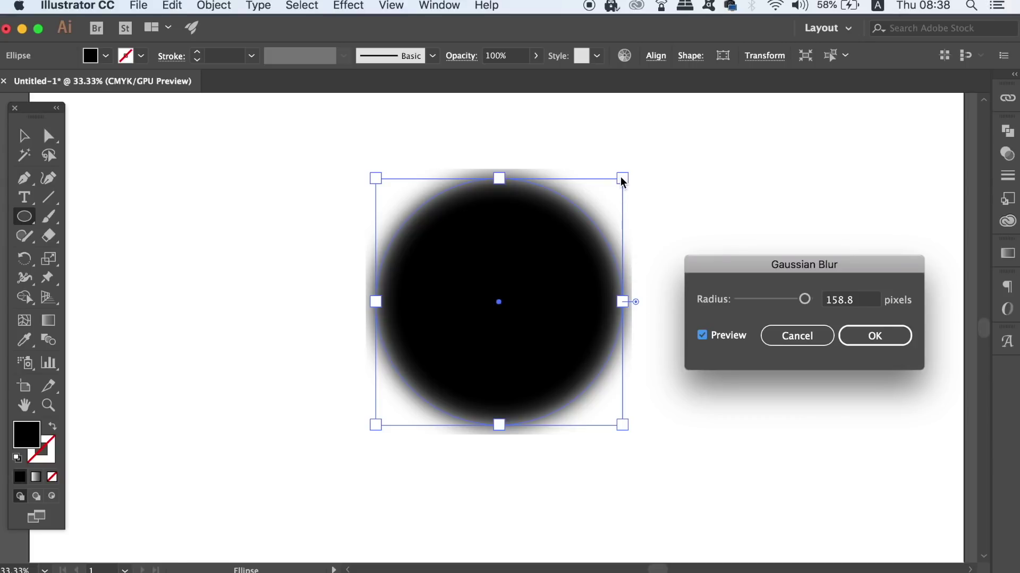
pyautogui.click(817, 338)
pyautogui.moveTo(631, 185); pyautogui.dragTo(557, 241)
pyautogui.click(348, 5)
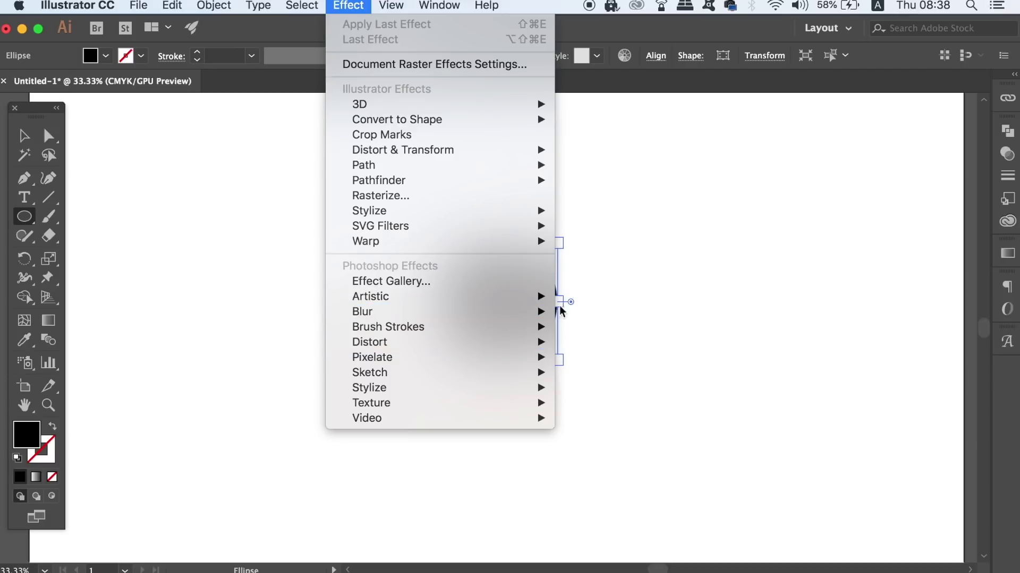
# Step: Apply a 158.8-pixel Gaussian Blur to the smaller circle
pyautogui.moveTo(531, 312)
pyautogui.click(626, 312)
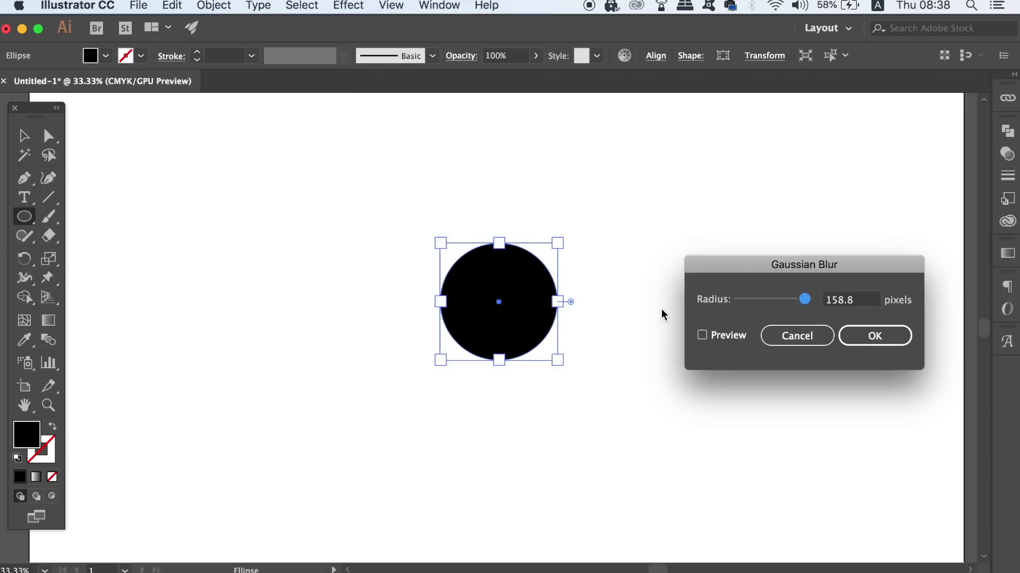
pyautogui.click(731, 335)
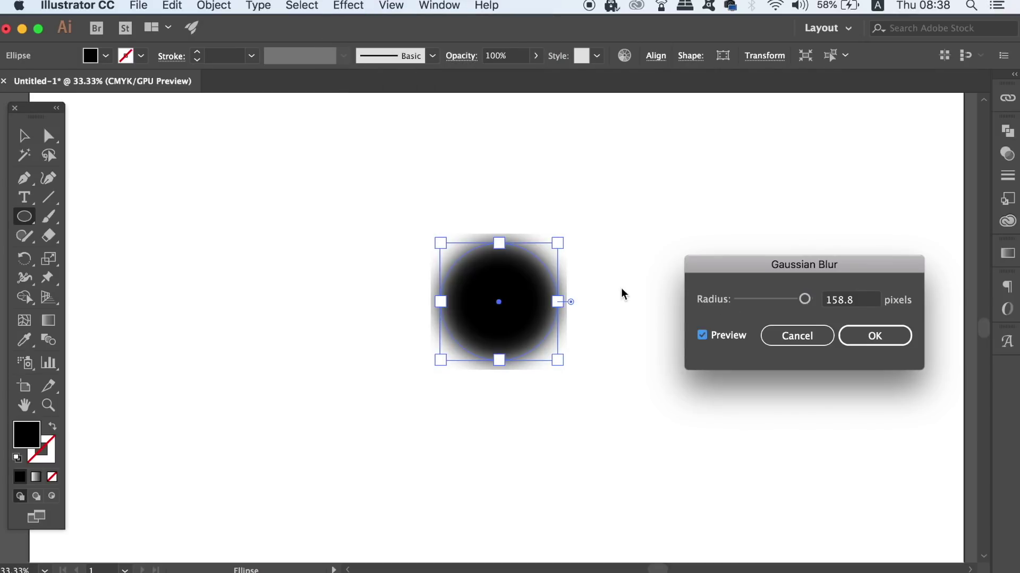
pyautogui.click(886, 337)
# Step: Set the Document Raster Effects padding to 360 px around objects
pyautogui.press('v')
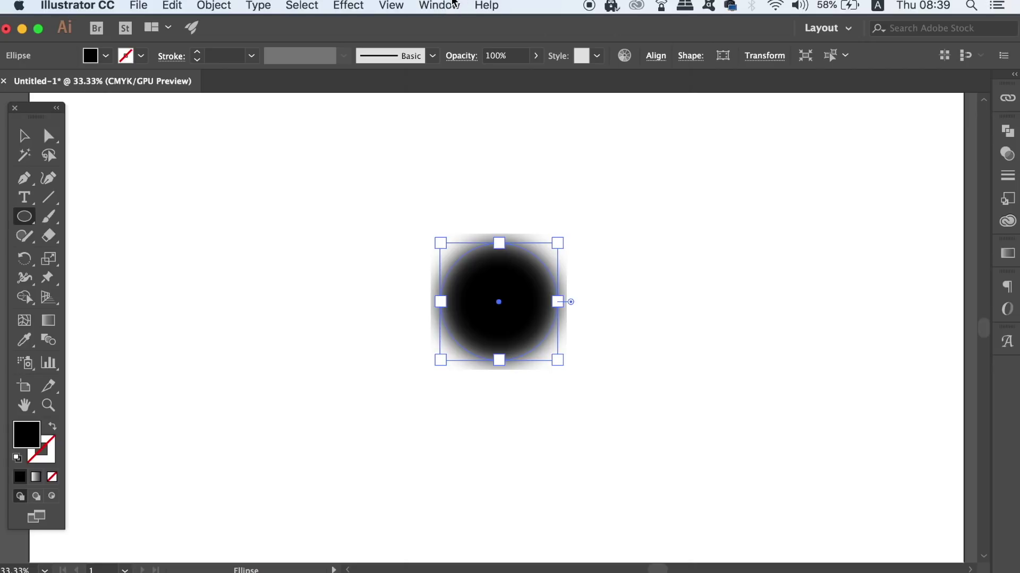
pyautogui.click(347, 5)
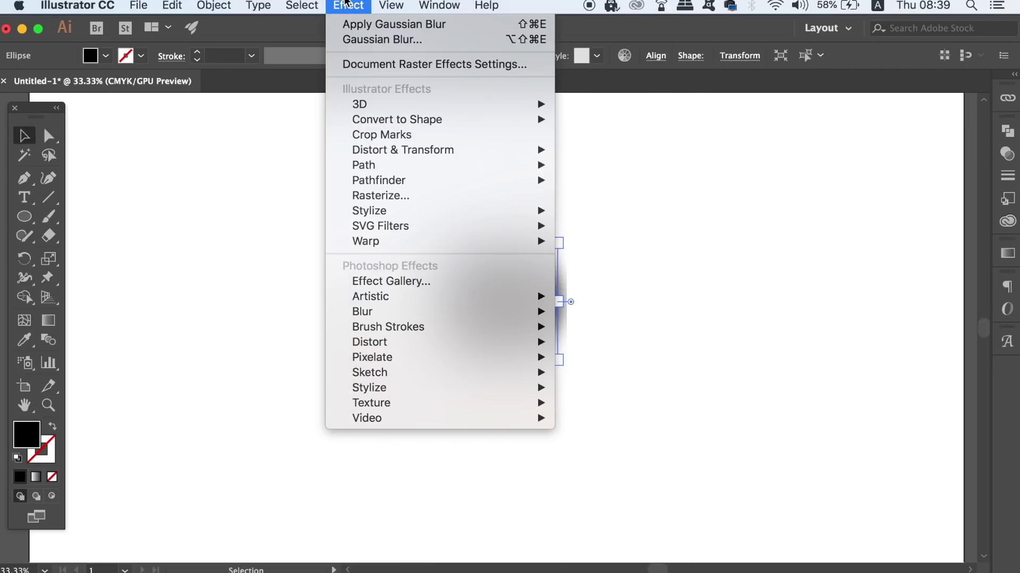
pyautogui.click(432, 74)
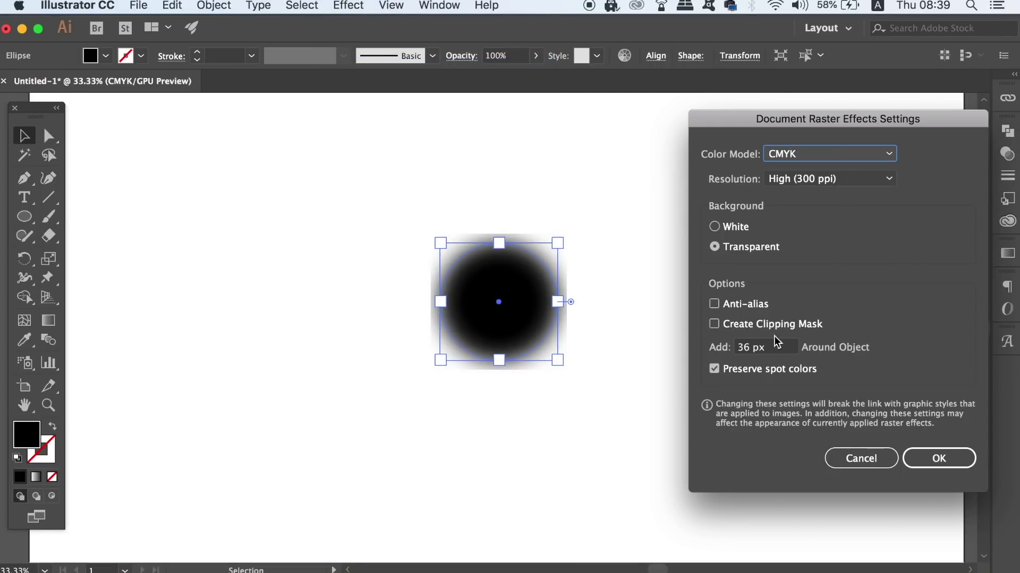
pyautogui.moveTo(773, 343); pyautogui.dragTo(709, 346)
pyautogui.write('3')
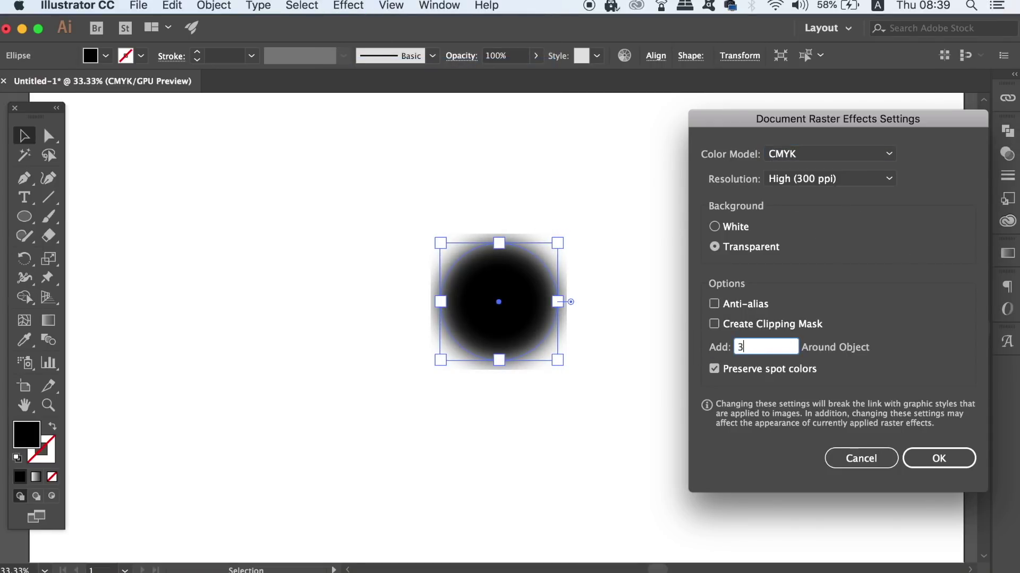
pyautogui.write('60')
pyautogui.press('Tab')
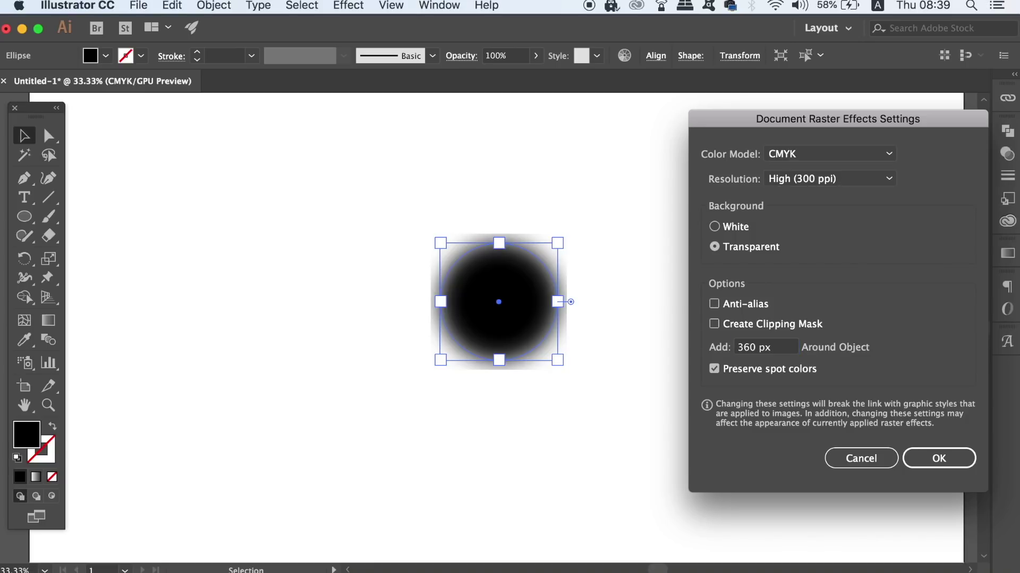
pyautogui.press('Return')
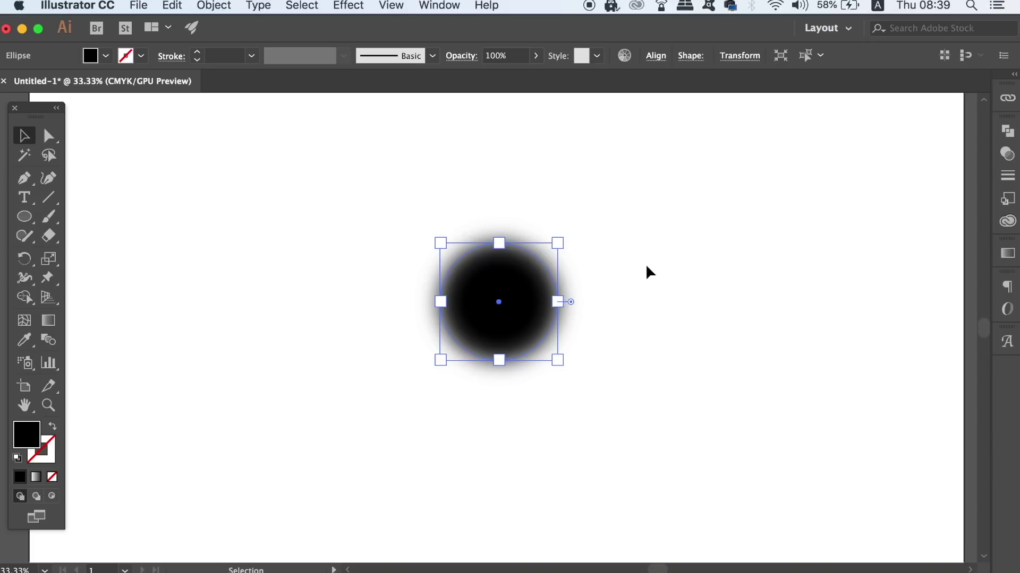
# Step: Raise the raster effects padding to 500 px so the blur fades smoothly, then deselect
pyautogui.click(593, 219)
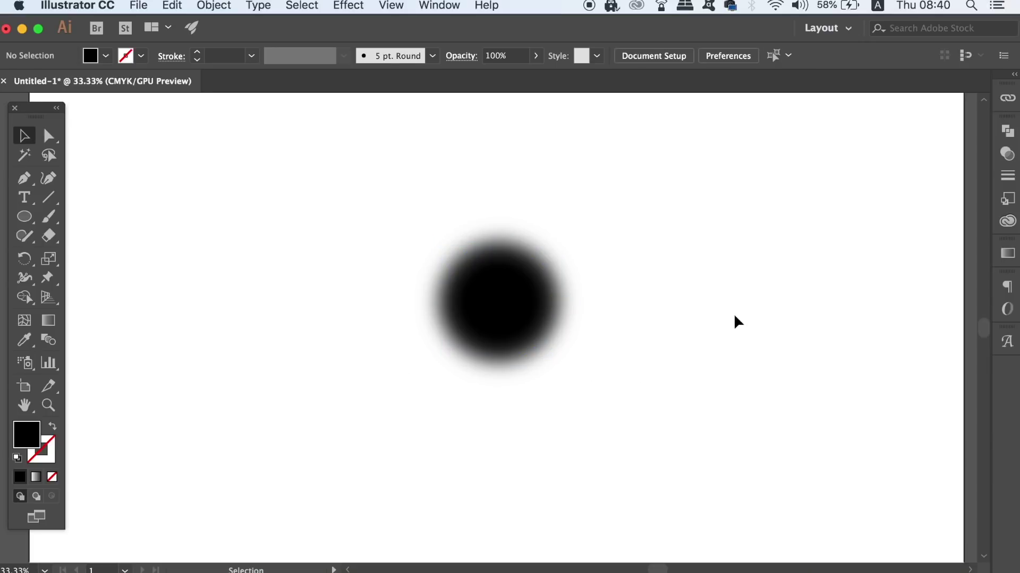
pyautogui.click(539, 303)
pyautogui.click(302, 6)
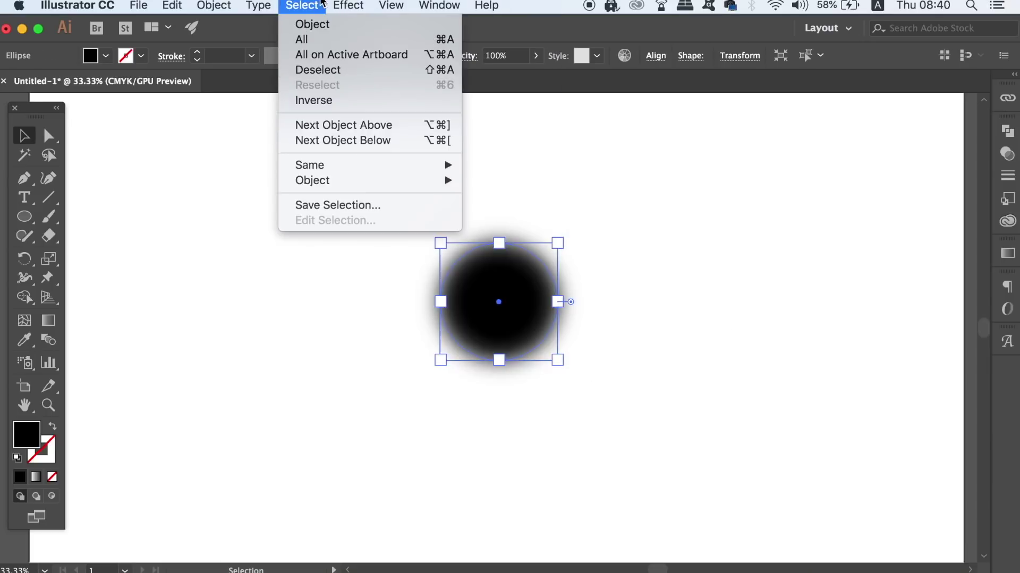
pyautogui.moveTo(348, 5)
pyautogui.click(358, 66)
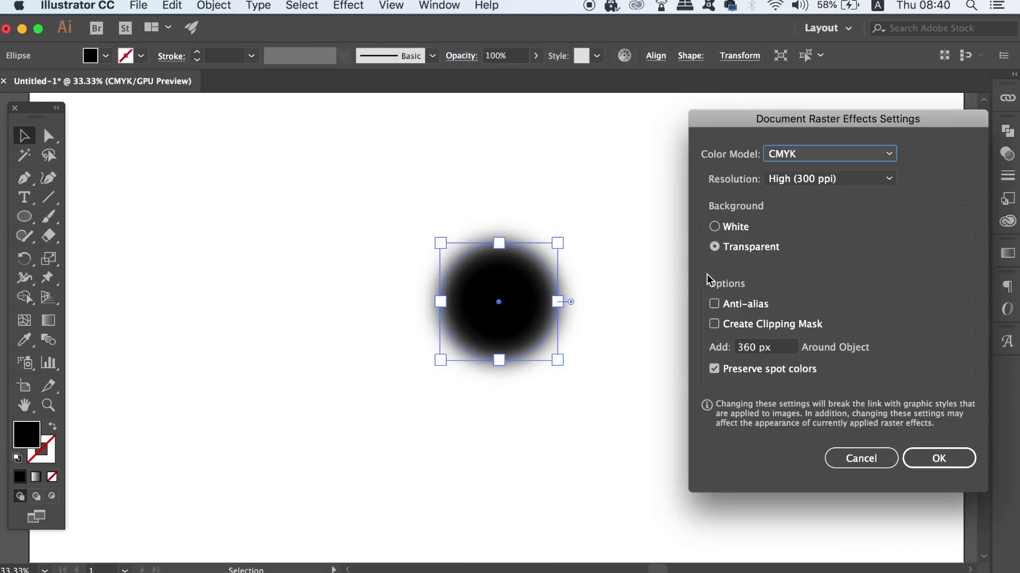
pyautogui.moveTo(793, 346); pyautogui.dragTo(715, 348)
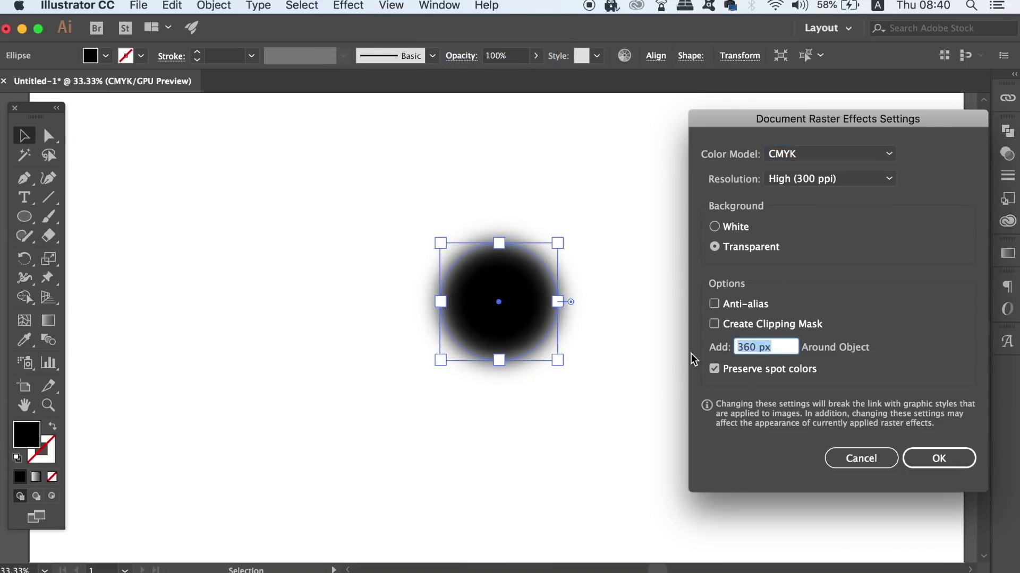
pyautogui.write('500')
pyautogui.press('Tab')
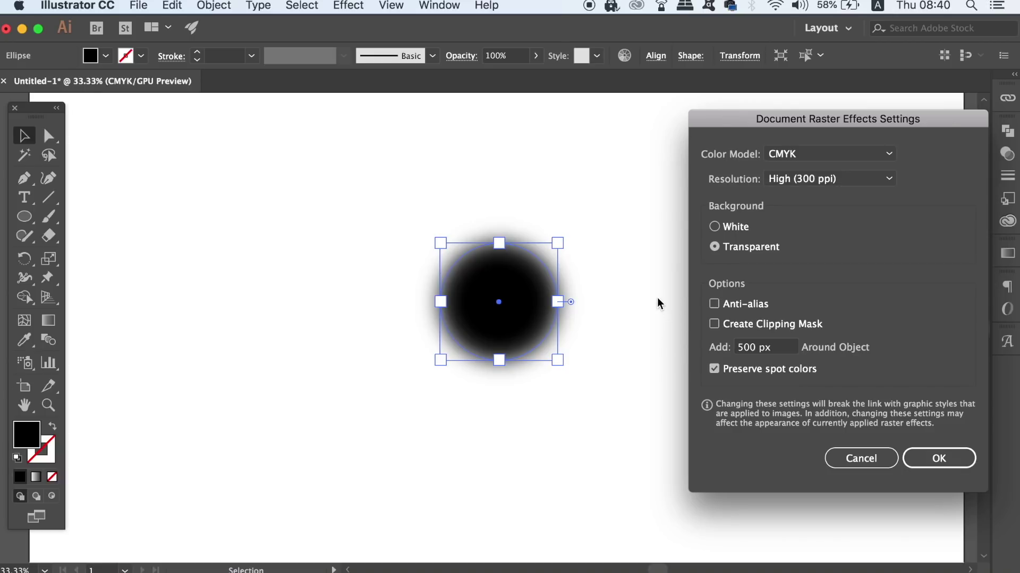
pyautogui.press('Return')
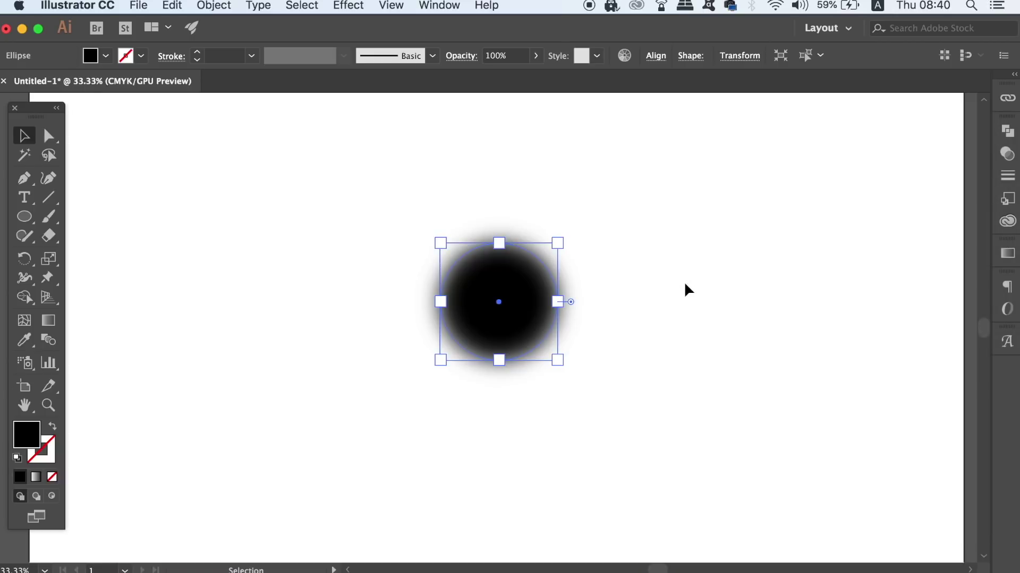
pyautogui.click(685, 286)
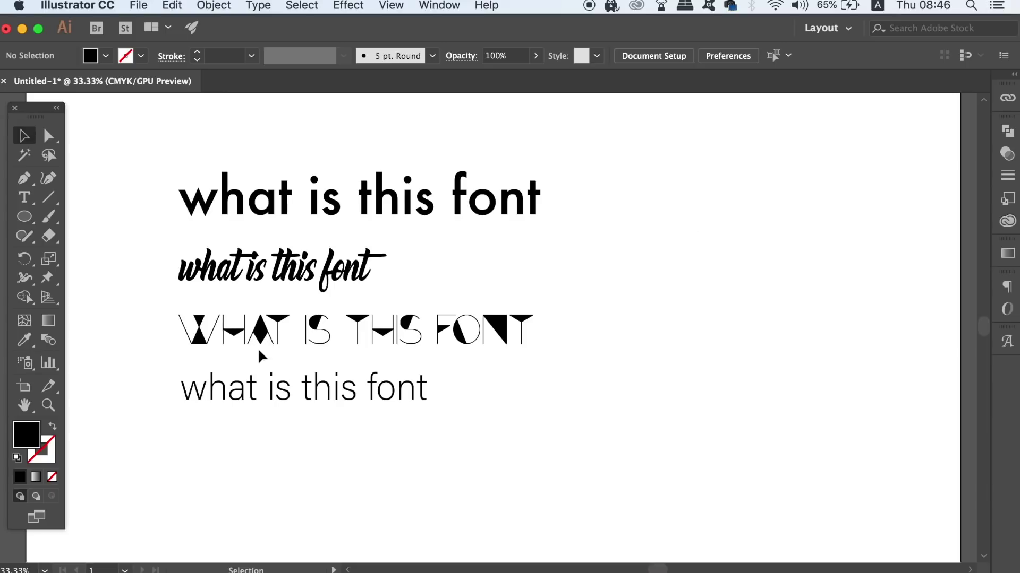
# Step: Select all four text lines with Select > Object > All Text Objects, then deselect them
pyautogui.click(303, 4)
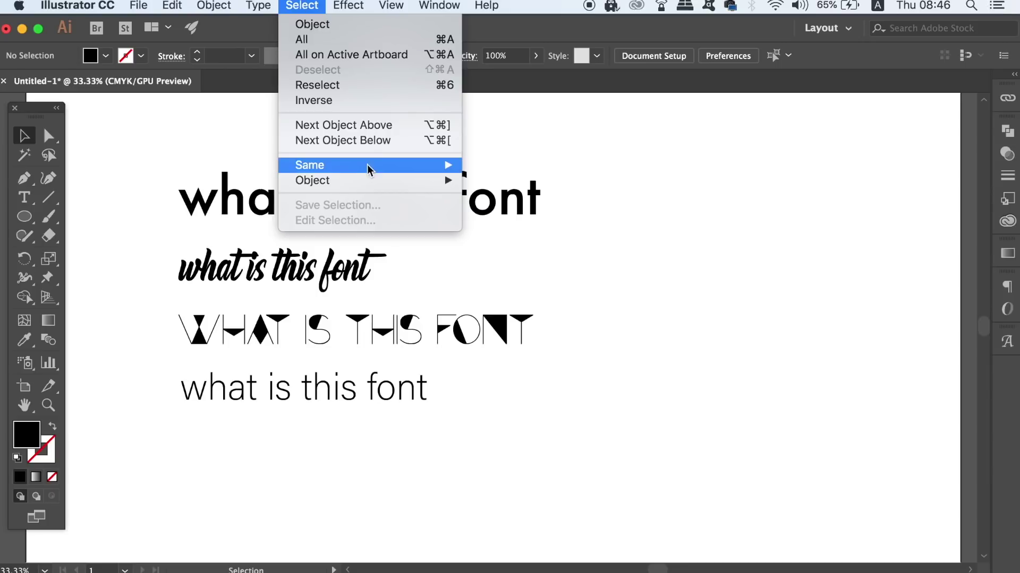
pyautogui.moveTo(372, 183)
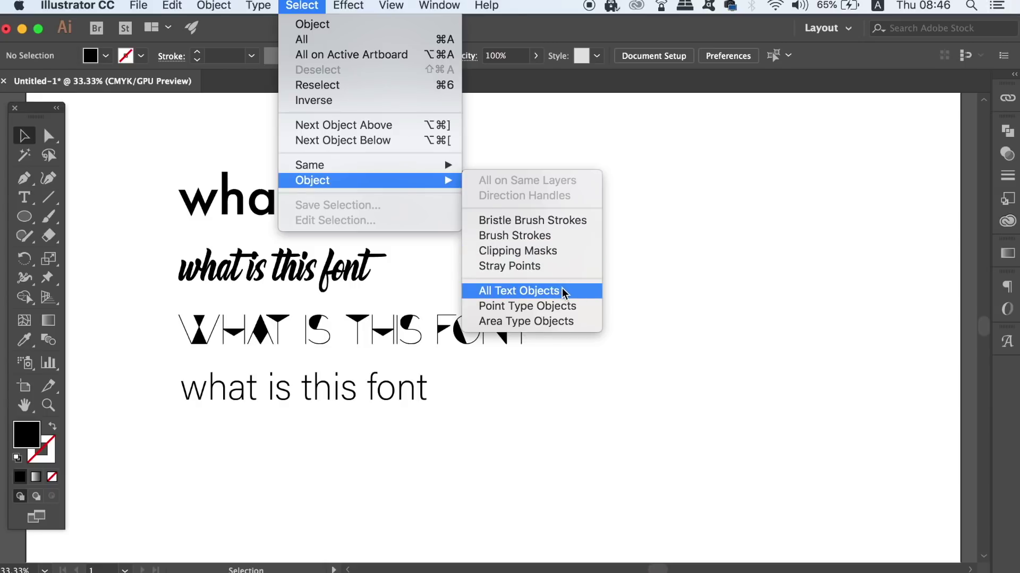
pyautogui.click(584, 292)
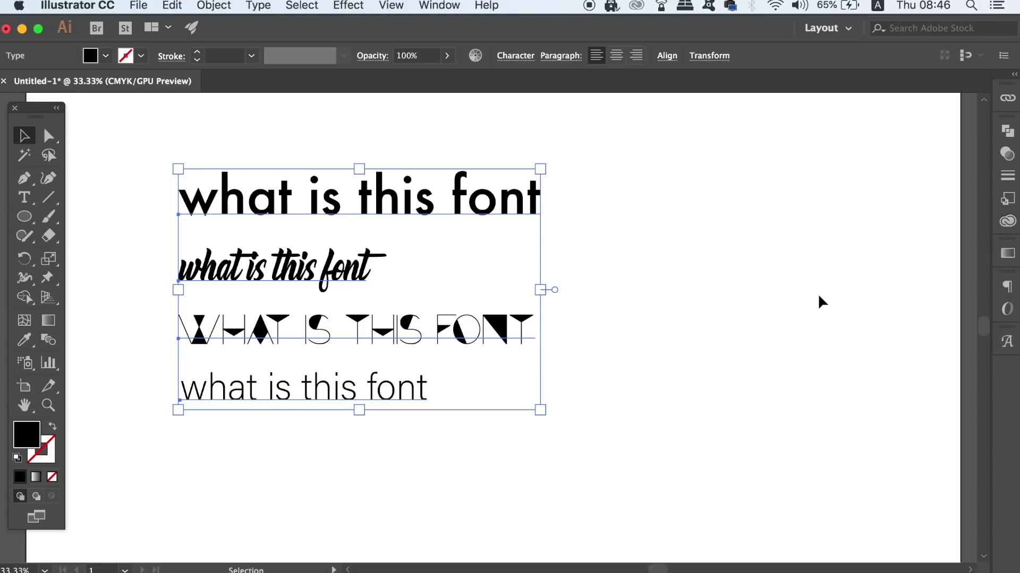
pyautogui.click(818, 295)
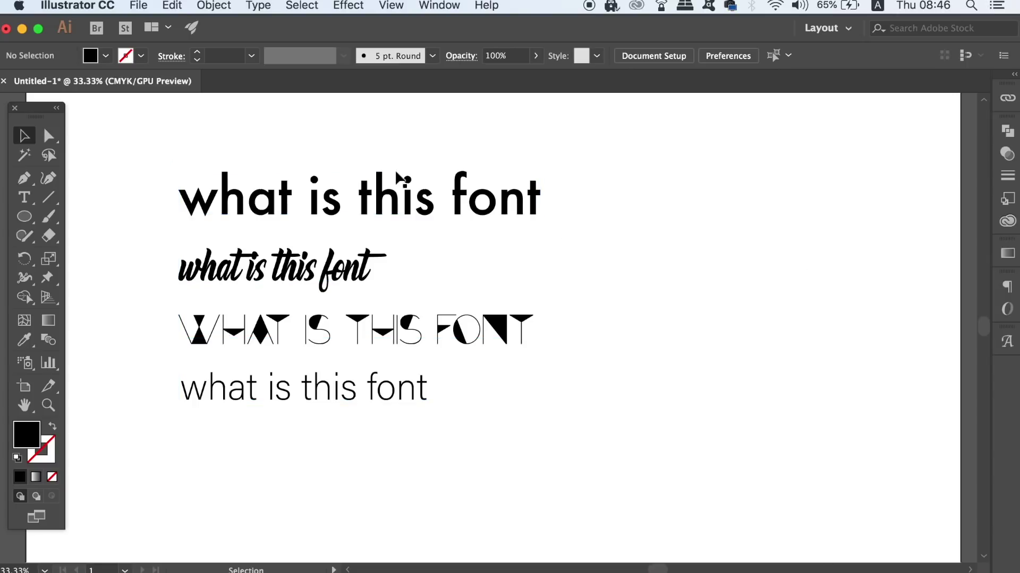
pyautogui.click(307, 8)
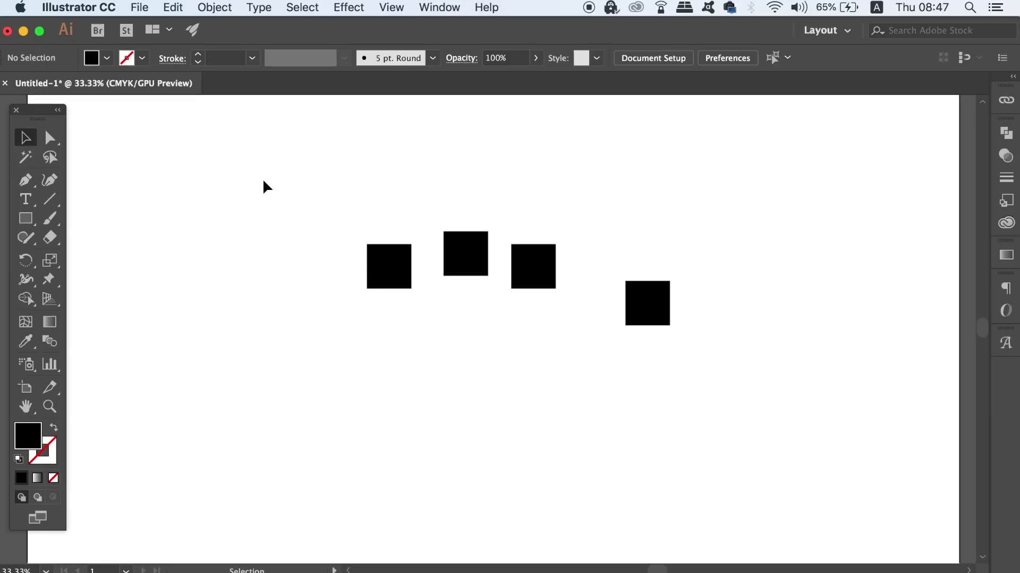
# Step: Select the four squares and vertically centre and distribute them from the Align panel
pyautogui.moveTo(264, 180); pyautogui.dragTo(771, 419)
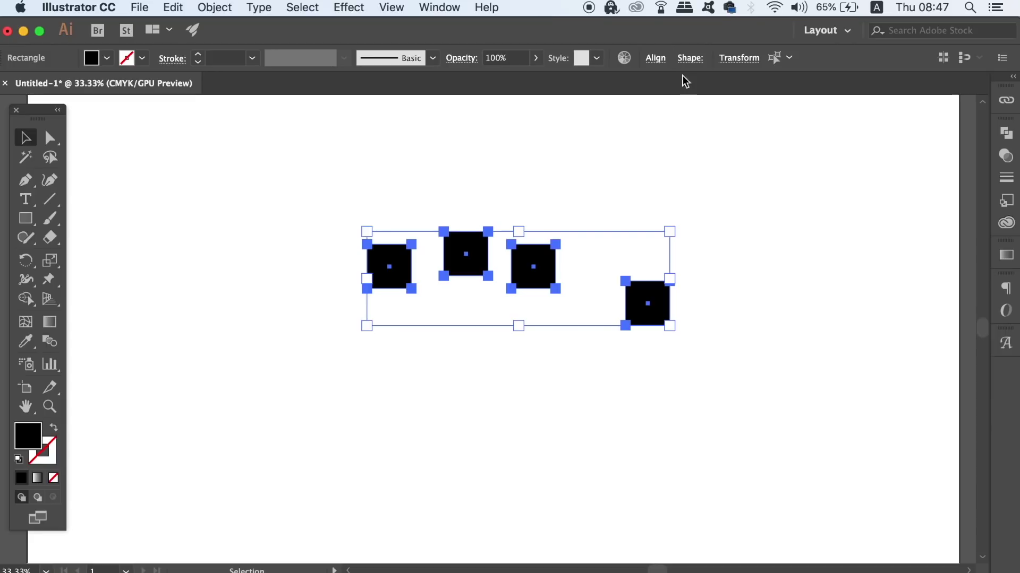
pyautogui.click(440, 6)
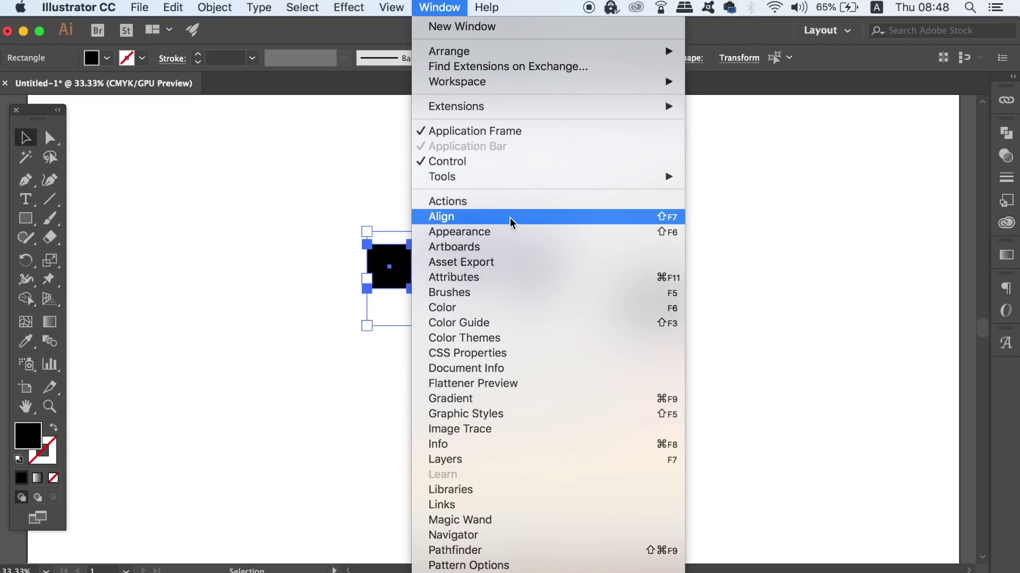
pyautogui.click(509, 218)
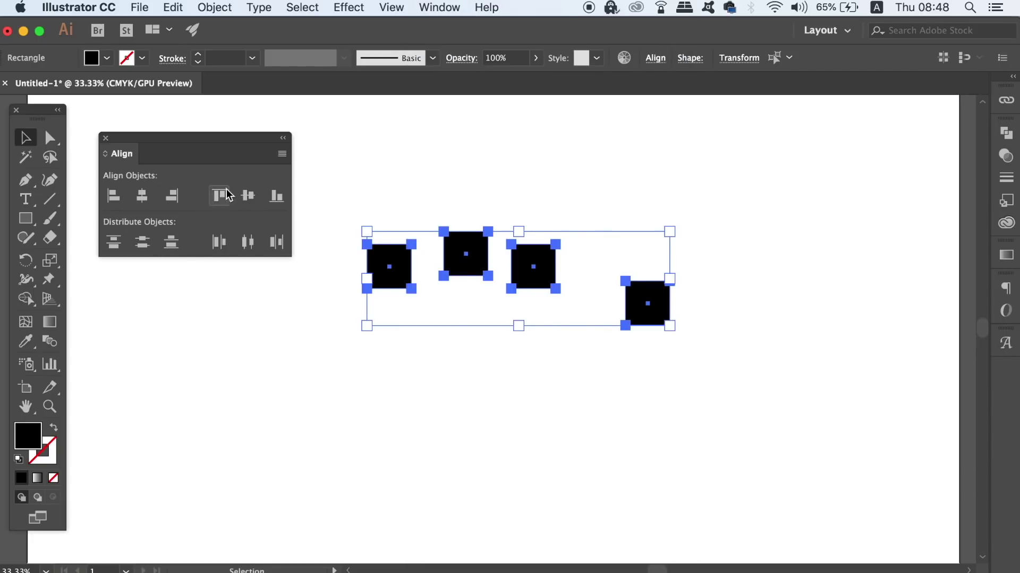
pyautogui.click(247, 197)
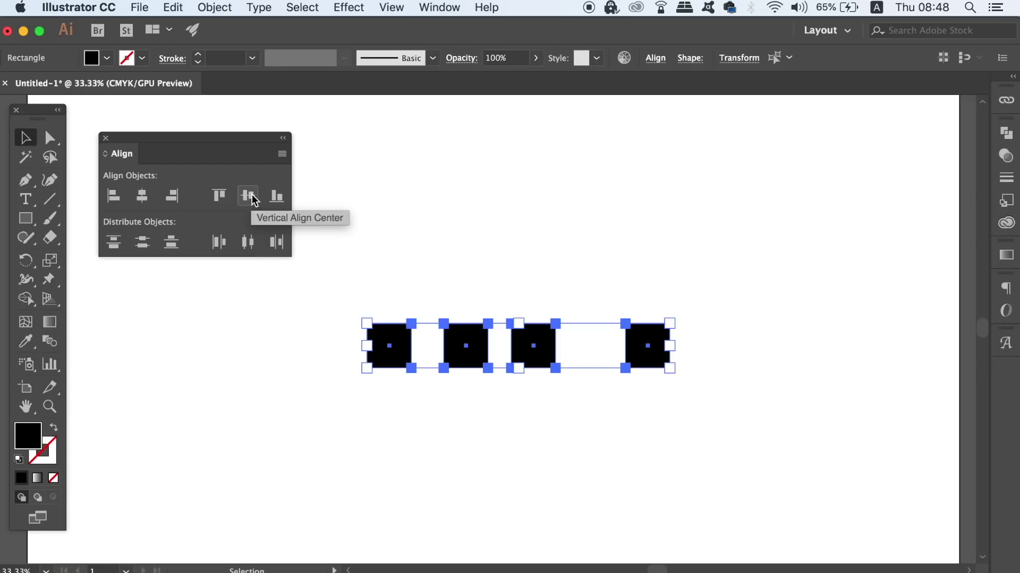
pyautogui.click(247, 242)
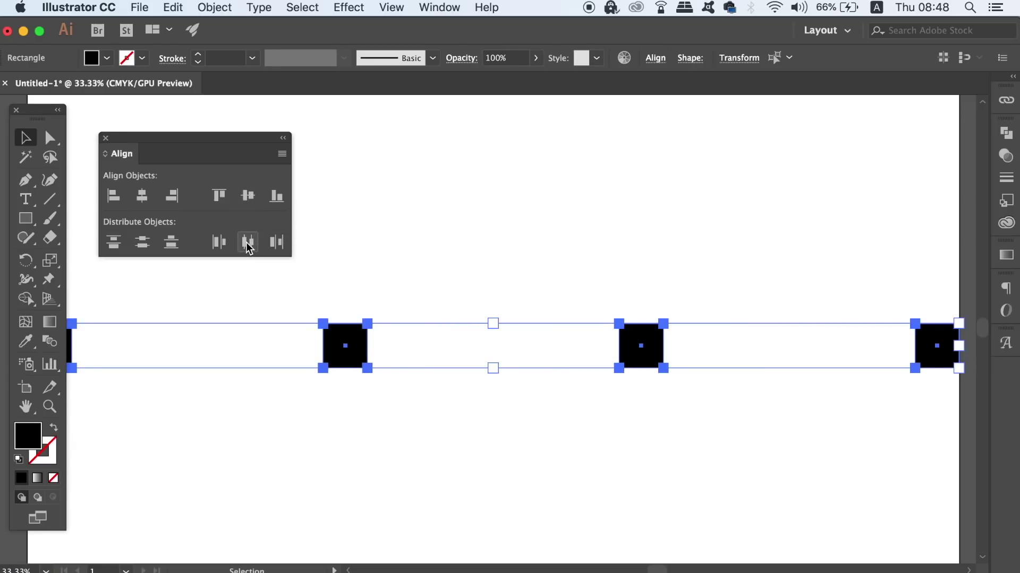
# Step: Show the Align panel options, set Align To Key Object, and deselect the squares
pyautogui.click(281, 155)
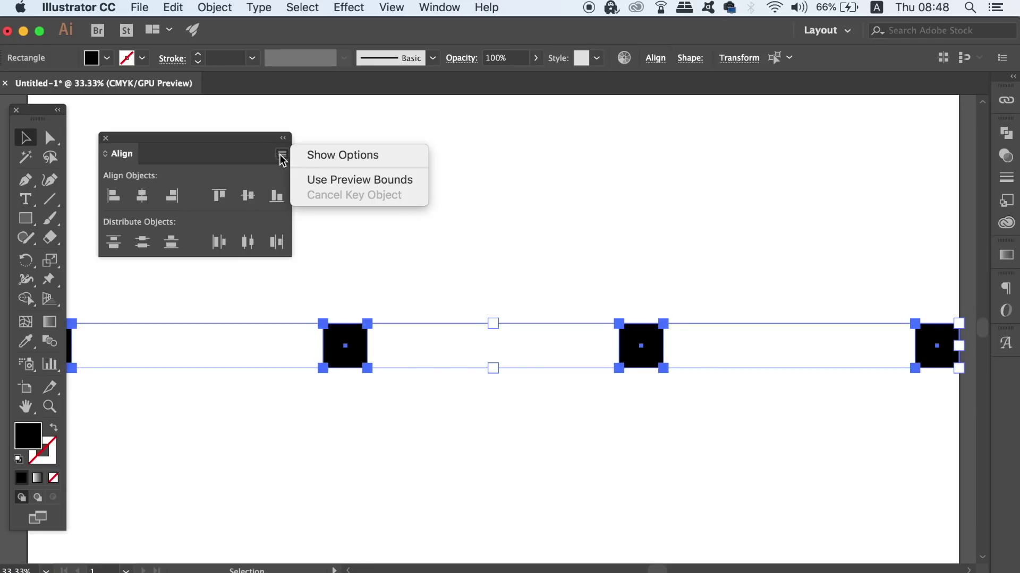
pyautogui.click(303, 155)
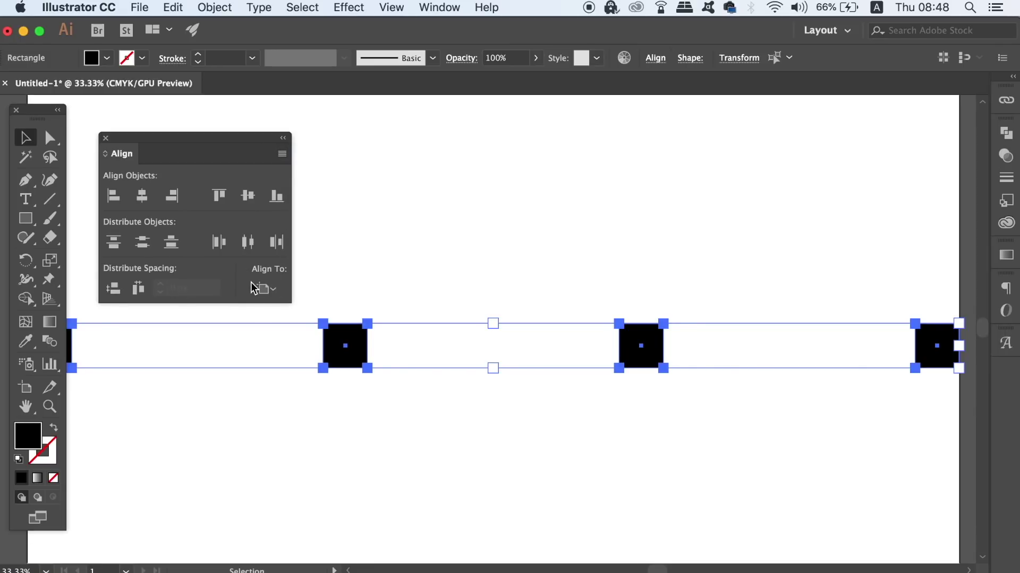
pyautogui.click(268, 289)
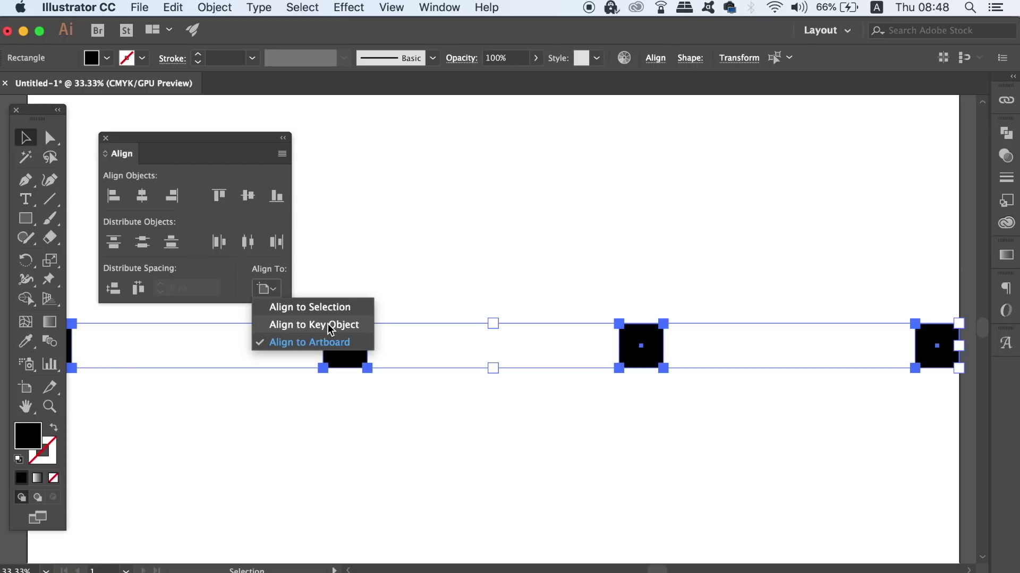
pyautogui.click(331, 342)
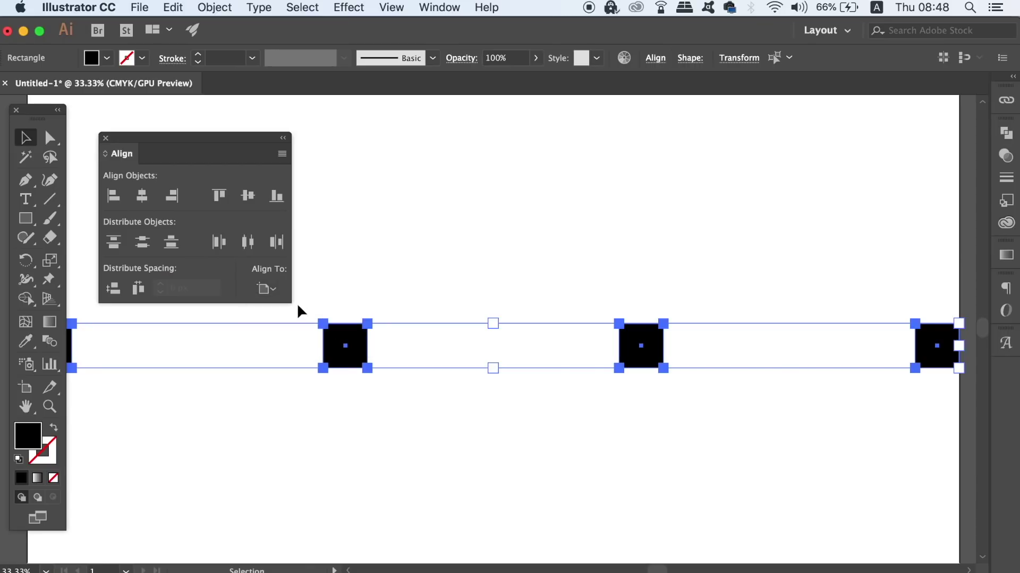
pyautogui.click(266, 288)
pyautogui.click(300, 324)
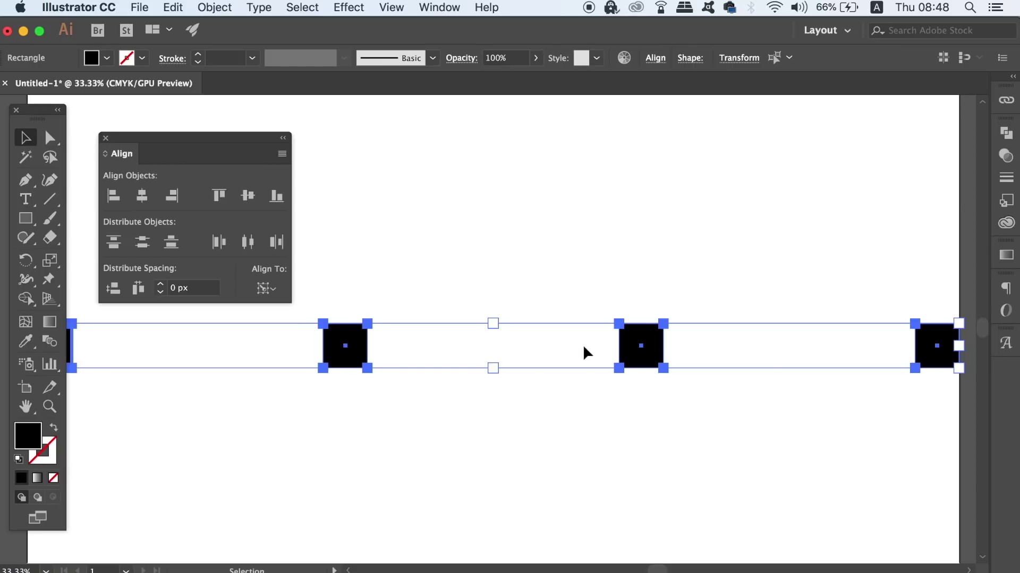
pyautogui.click(587, 280)
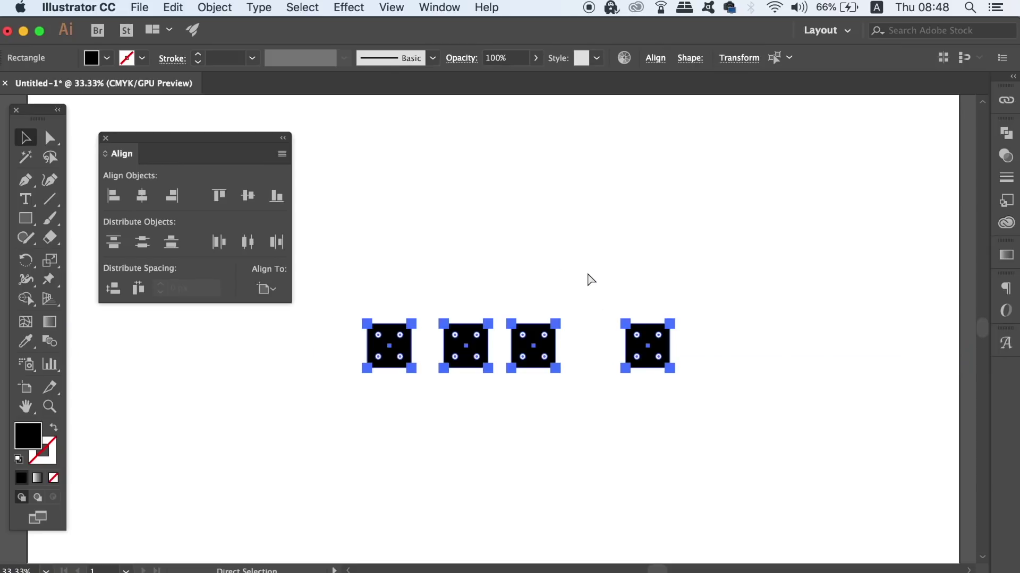
pyautogui.press('v')
pyautogui.click(588, 275)
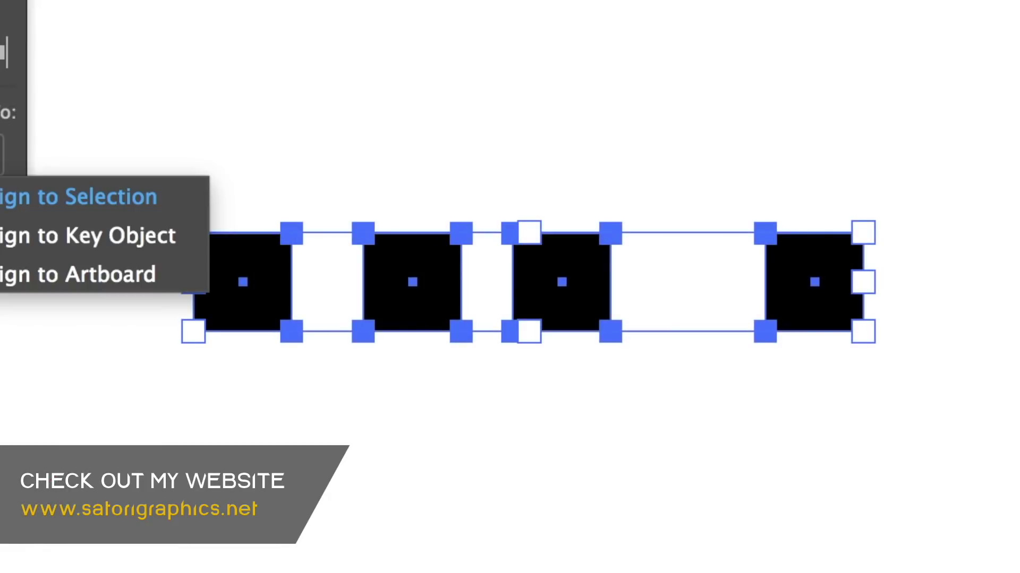
# Step: Undo the squares collapsing together and drag them into scattered positions
pyautogui.click(92, 231)
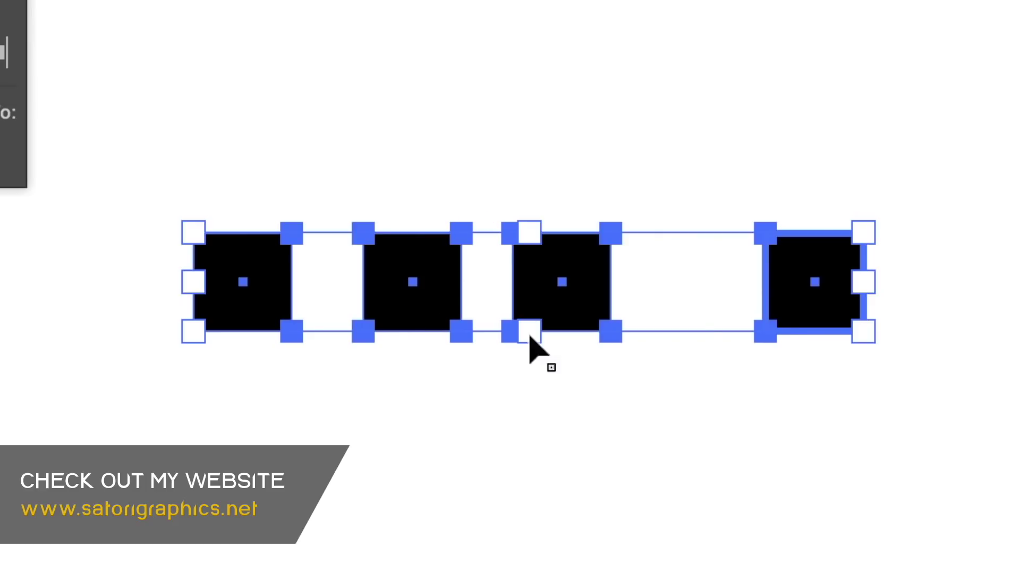
pyautogui.click(420, 294)
pyautogui.click(245, 281)
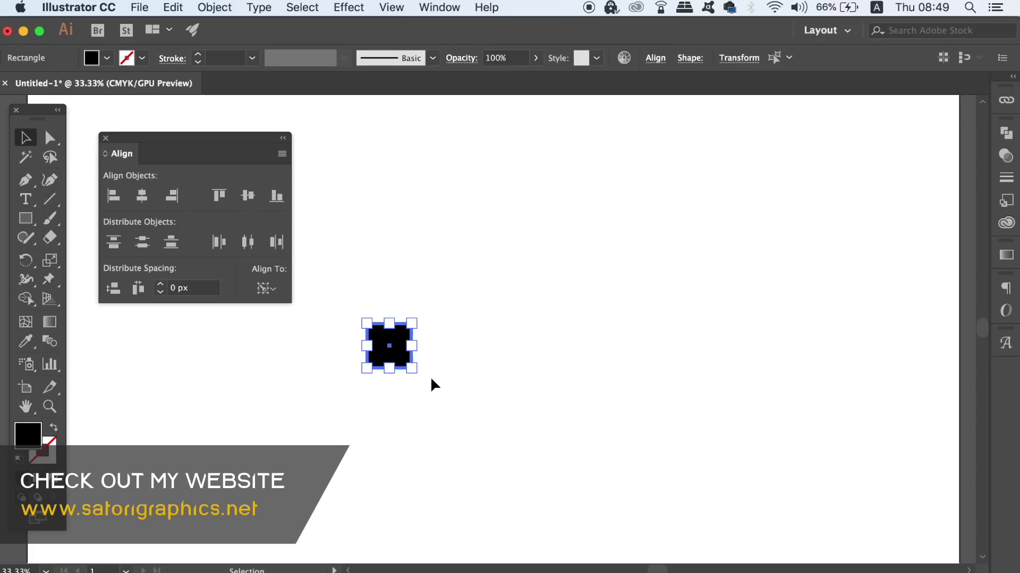
pyautogui.press('super+z')
pyautogui.click(431, 439)
pyautogui.moveTo(466, 345); pyautogui.dragTo(353, 423)
pyautogui.moveTo(533, 346); pyautogui.dragTo(361, 266)
pyautogui.click(640, 348)
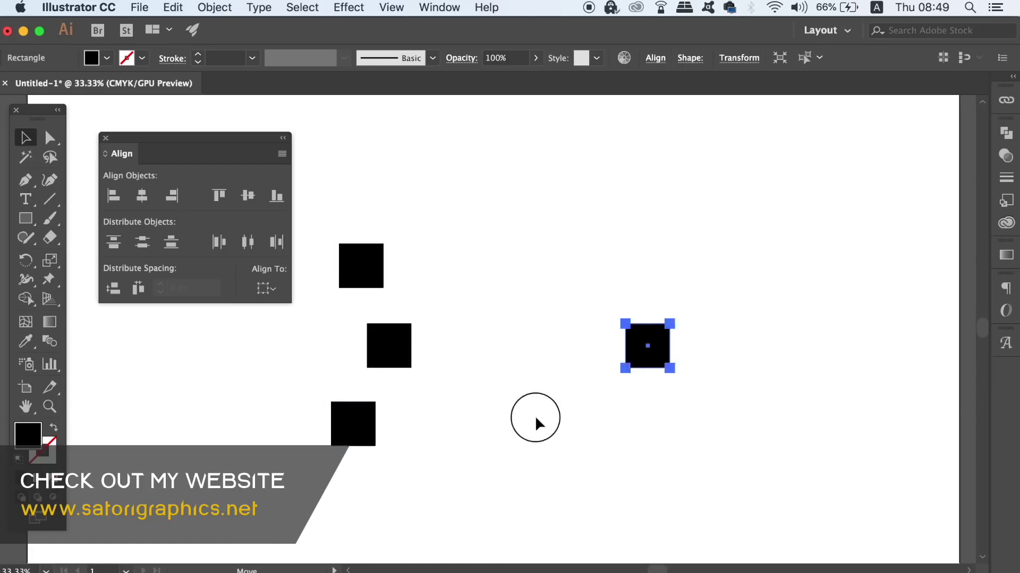
pyautogui.moveTo(535, 423); pyautogui.dragTo(481, 494)
# Step: Horizontally centre all four squares on the lowest square as the key object
pyautogui.moveTo(356, 163); pyautogui.dragTo(574, 540)
pyautogui.click(266, 288)
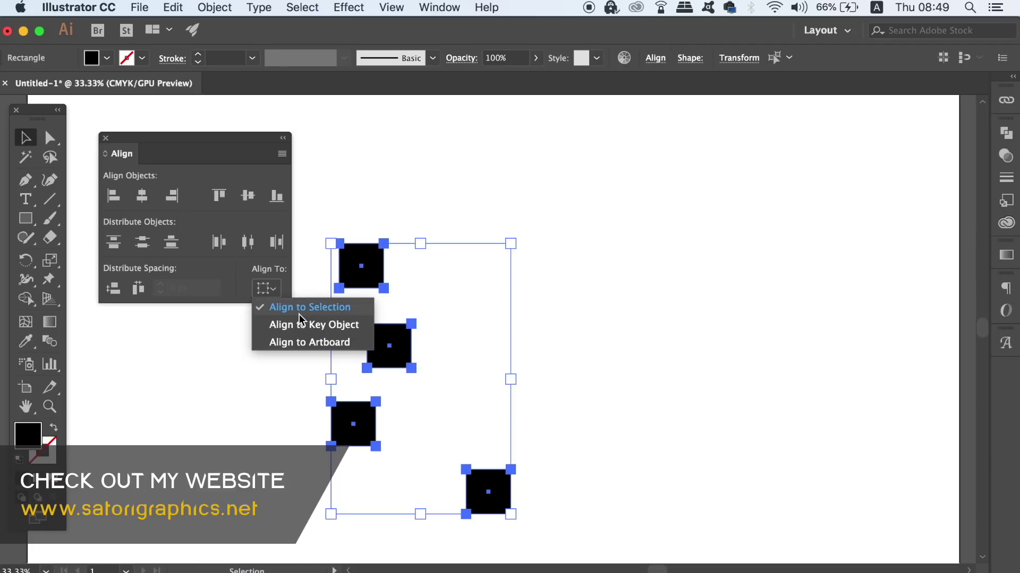
pyautogui.click(487, 485)
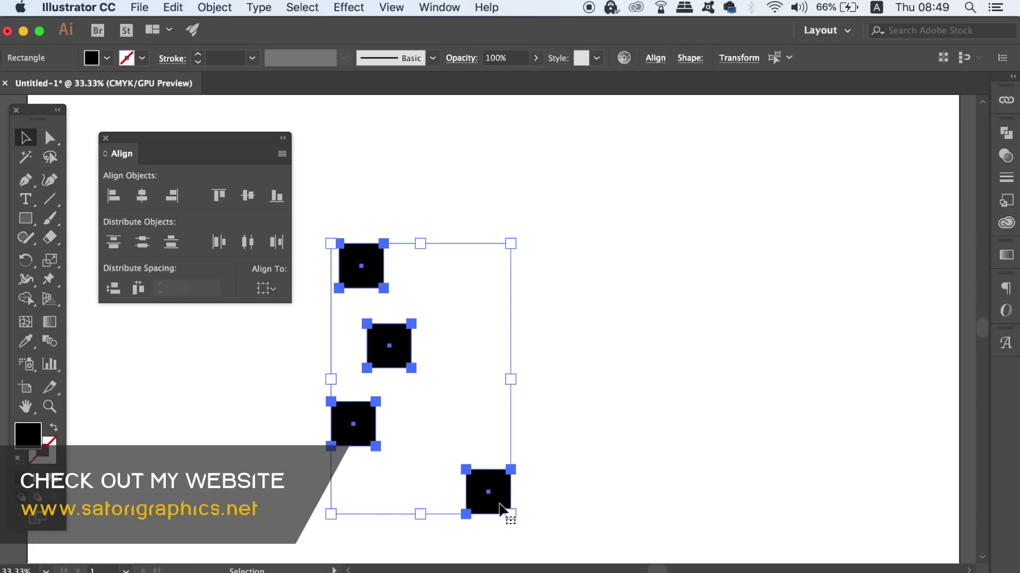
pyautogui.click(142, 196)
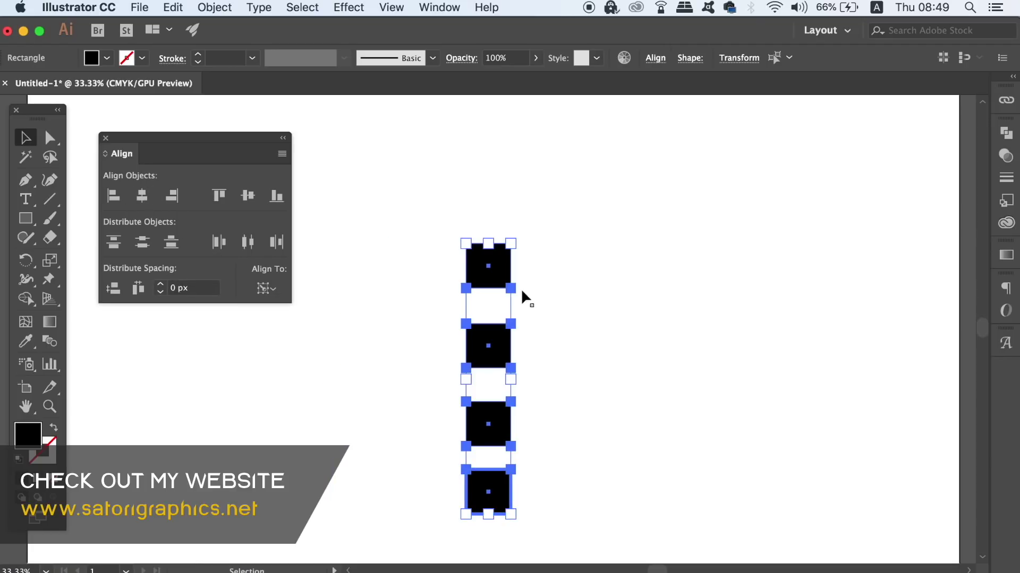